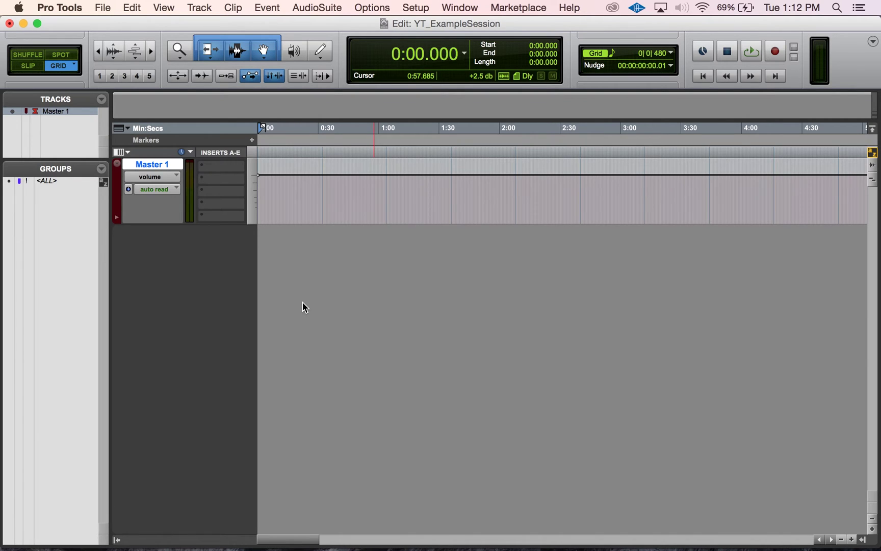
Set the Main Counter to Timecode and show a Min:Secs sub counter.
left_click(465, 53)
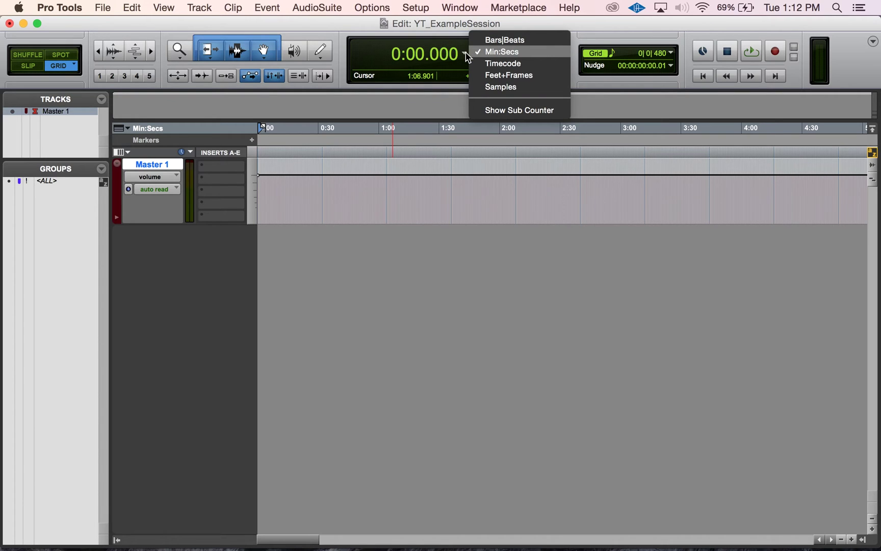
left_click(494, 64)
left_click(465, 53)
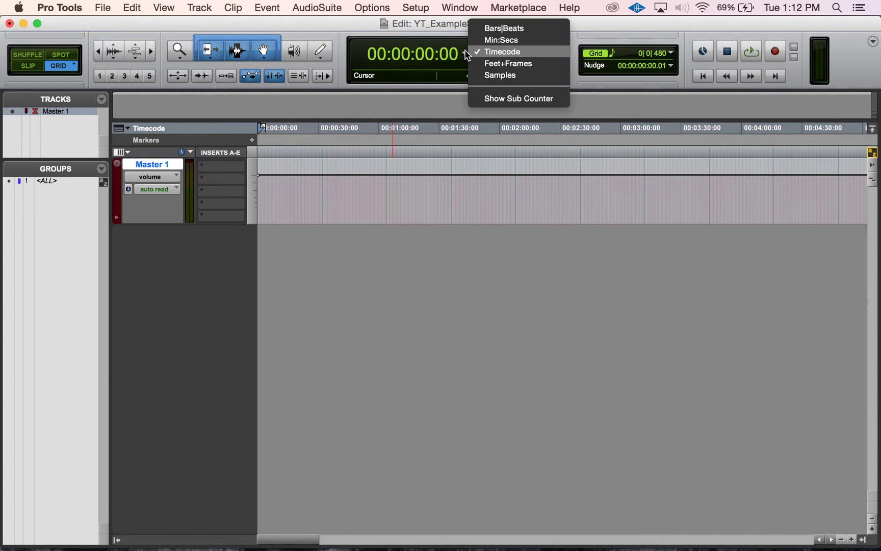
left_click(496, 100)
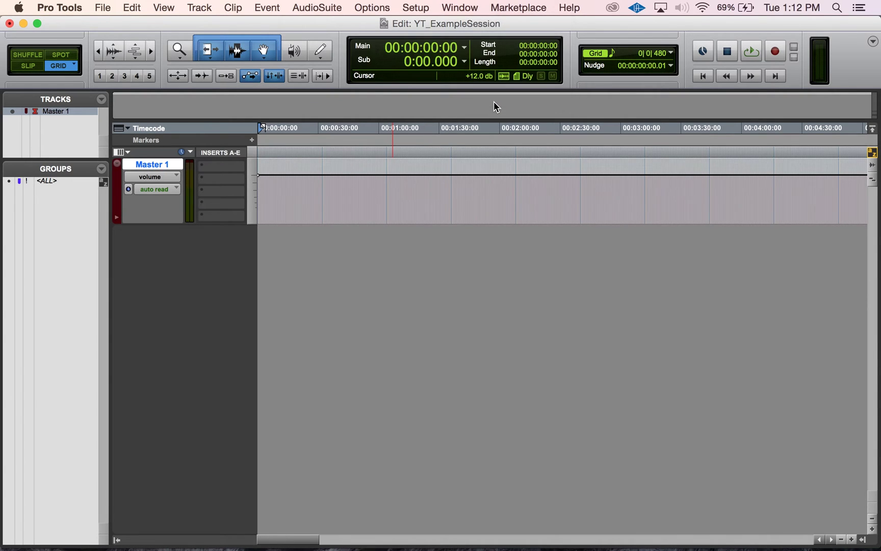
left_click(468, 62)
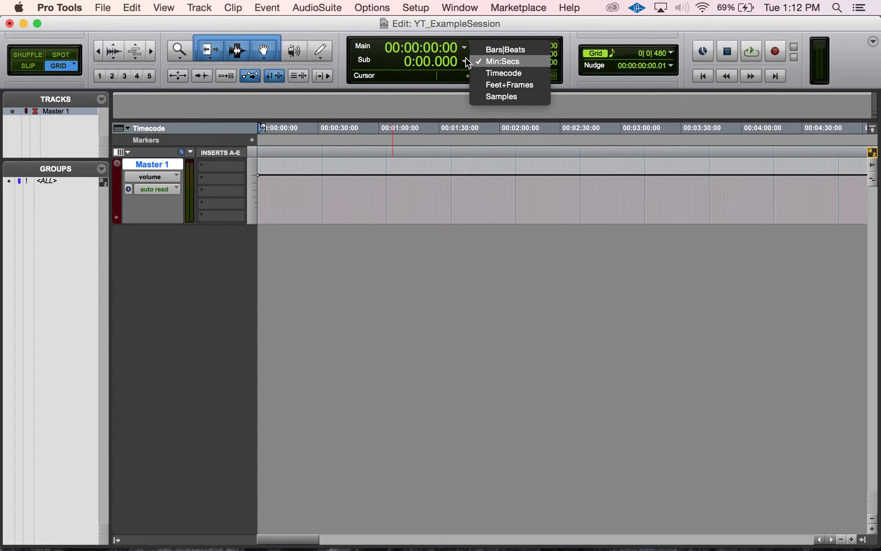
left_click(515, 61)
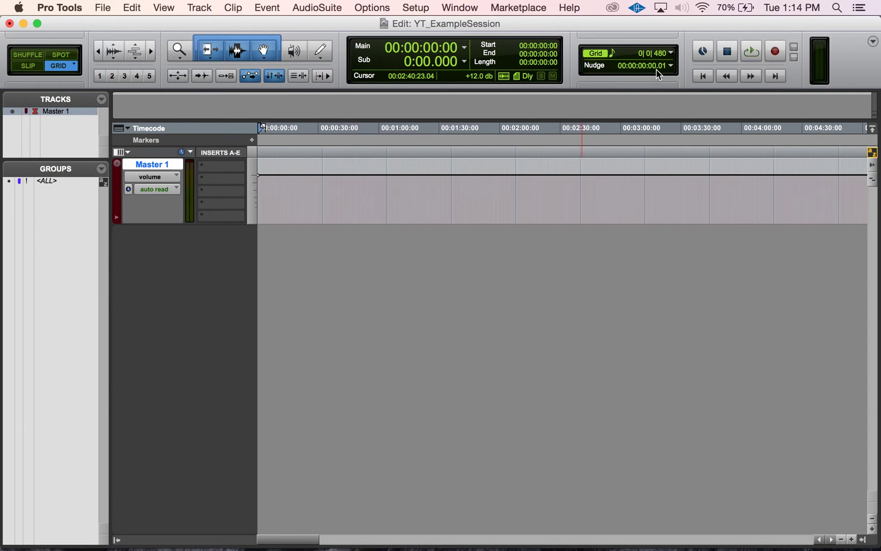
Set the nudge value to 1 frame and place the insertion point at 00:00:58:22.
left_click(674, 67)
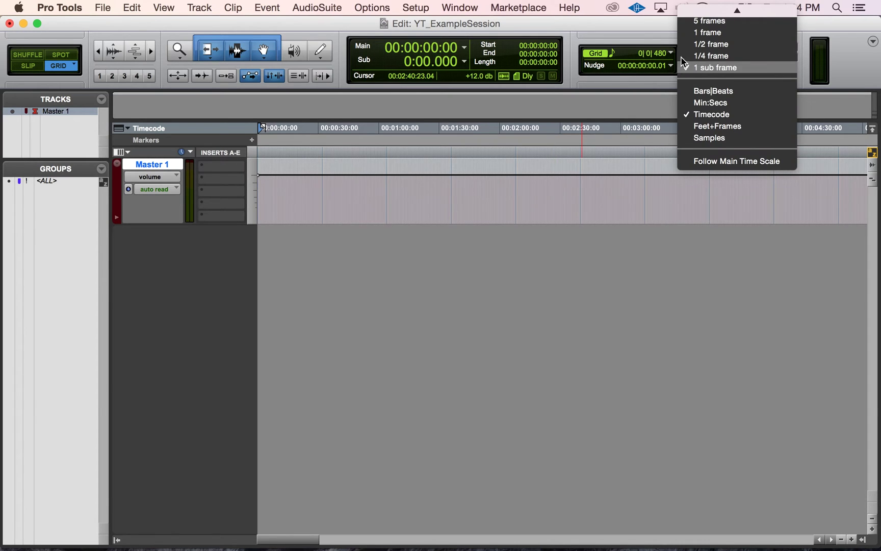
left_click(689, 33)
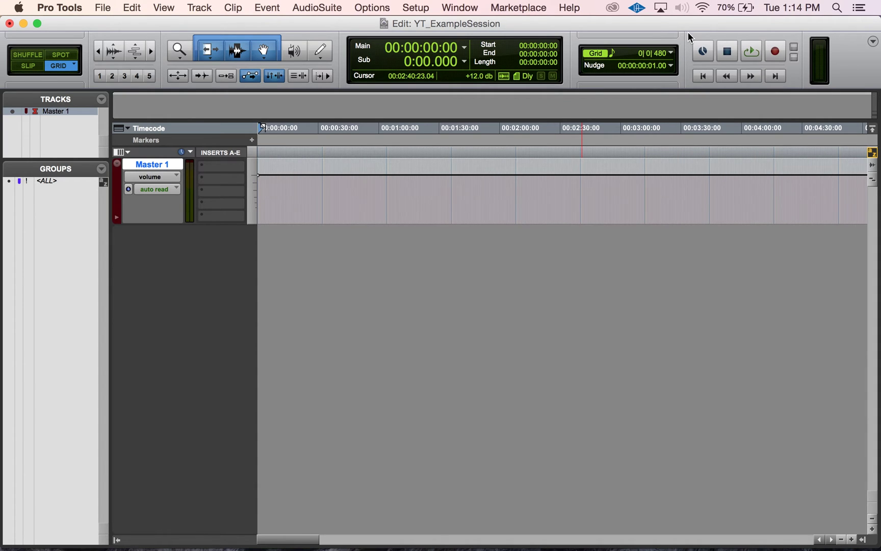
left_click(377, 191)
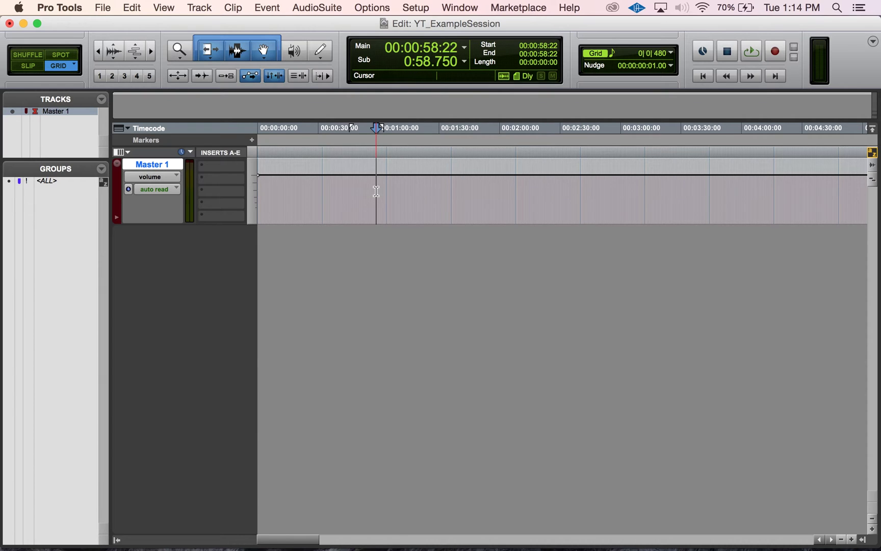
Import the video CatoYoutube_Ep69_FINAL.mov from the Downloads folder.
left_click(113, 6)
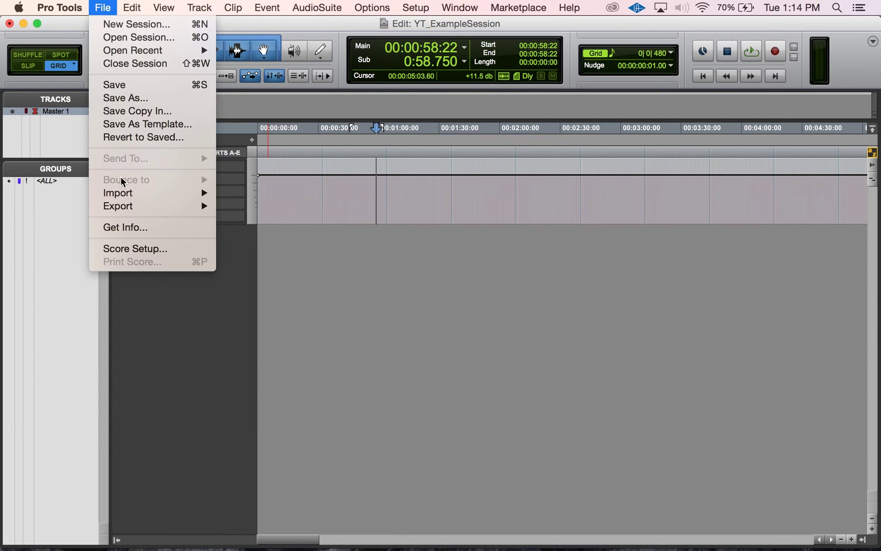
mouse_move(132, 199)
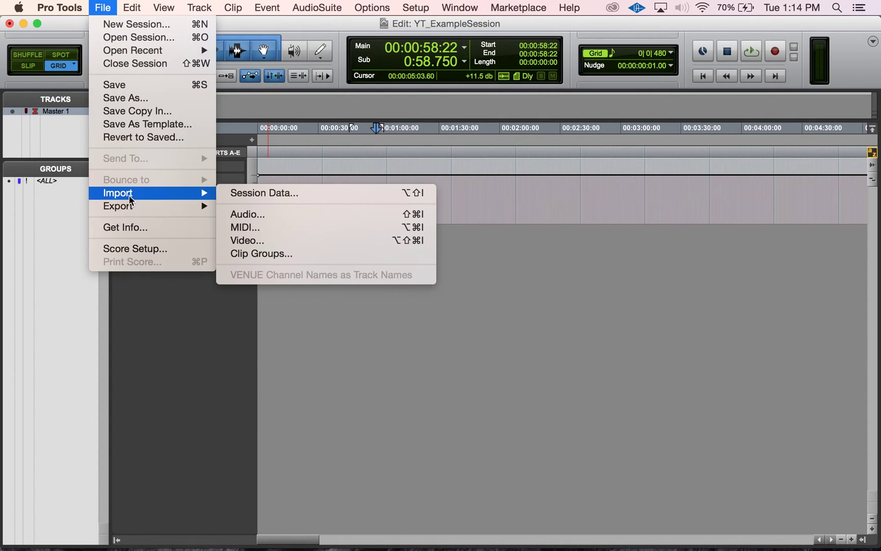
left_click(258, 246)
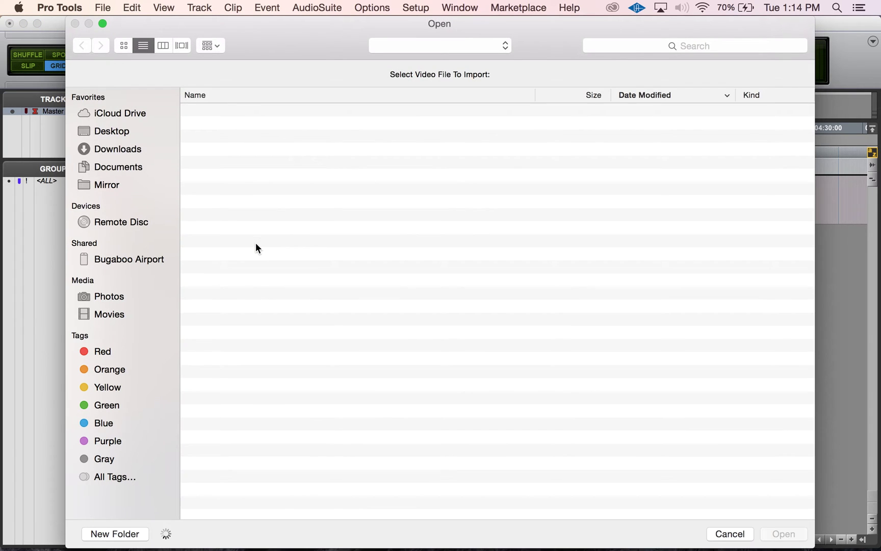
left_click(319, 111)
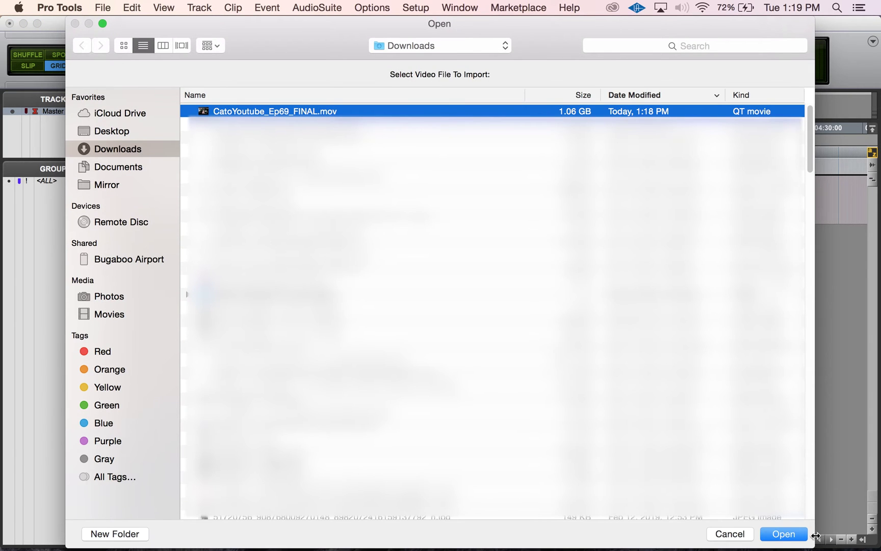
left_click(790, 534)
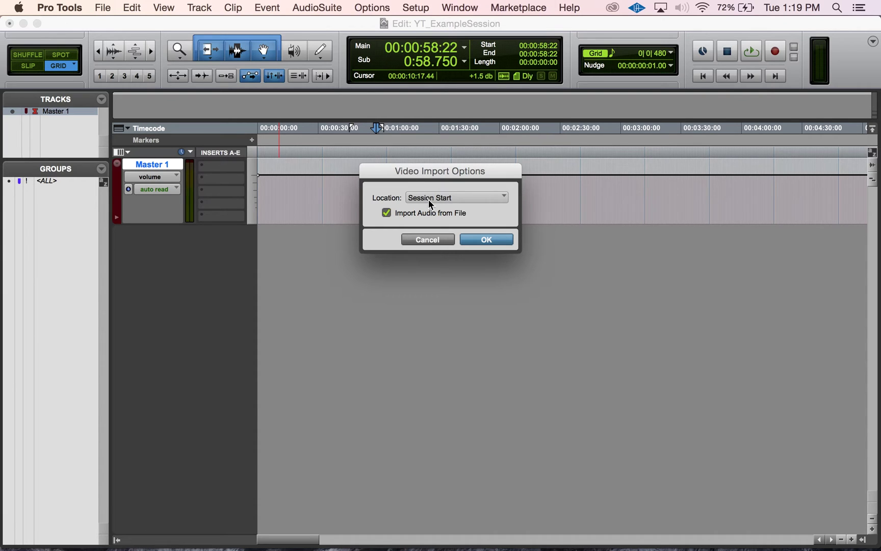
left_click(454, 200)
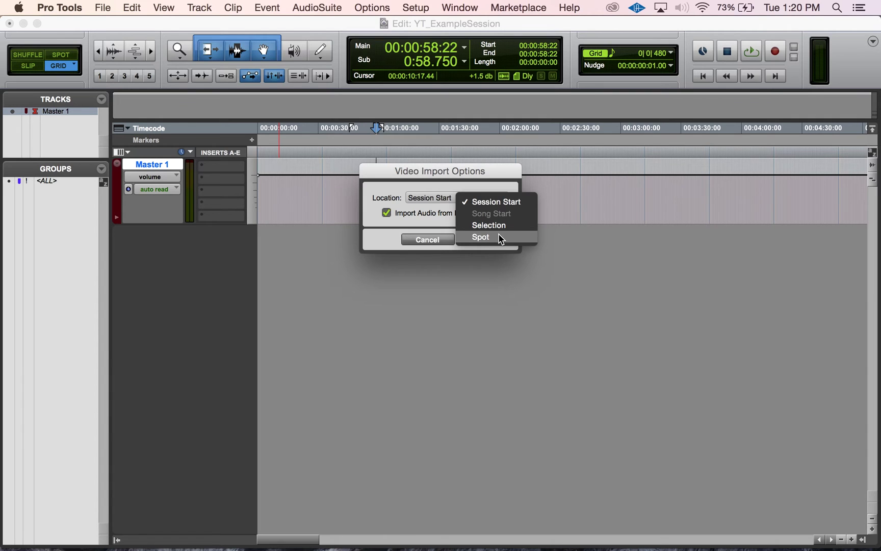
left_click(472, 202)
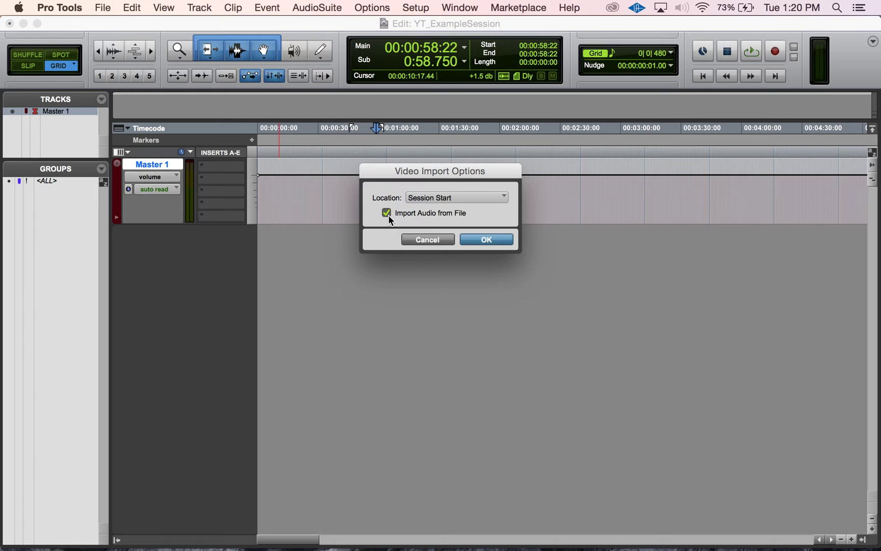
Accept the video import options, enable the Video Engine, and keep the Audio Files destination folder.
left_click(495, 238)
left_click(549, 254)
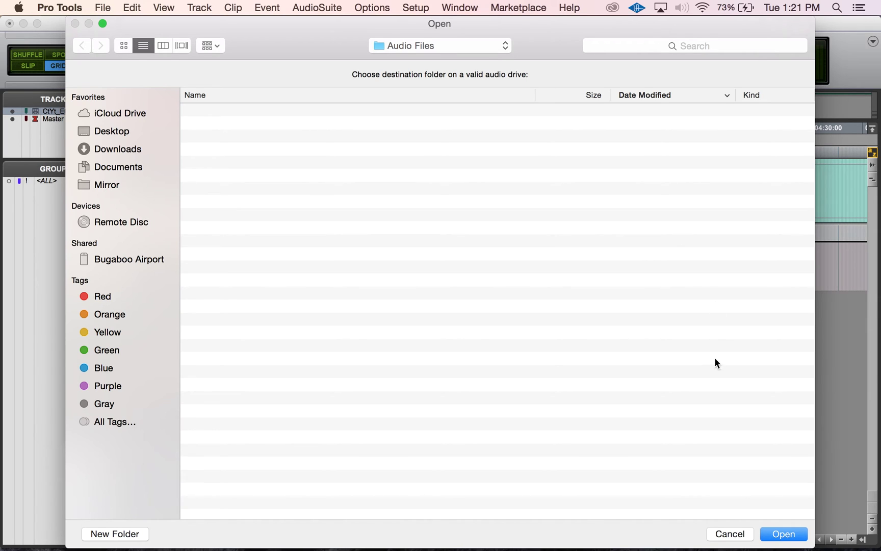
left_click(770, 529)
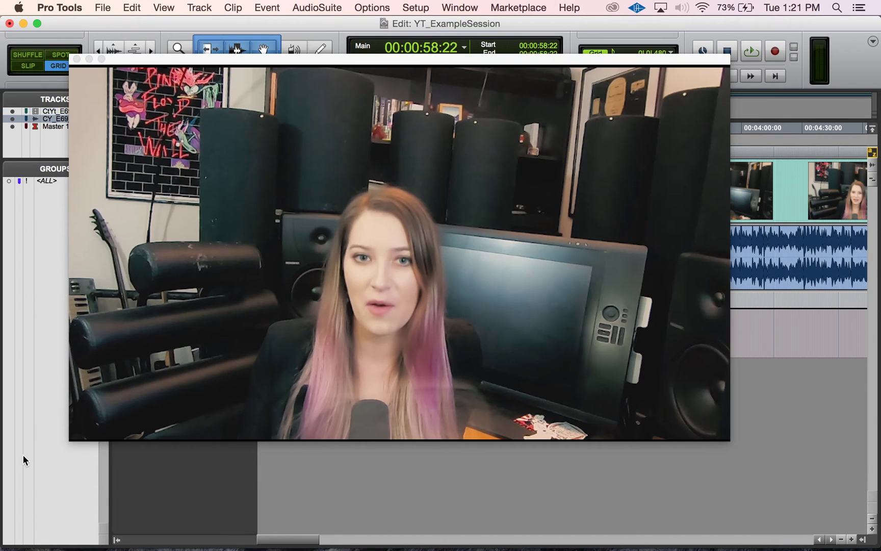
Shrink and move the floating video window off the tracks, then hide it.
left_click_drag(69, 438, 238, 226)
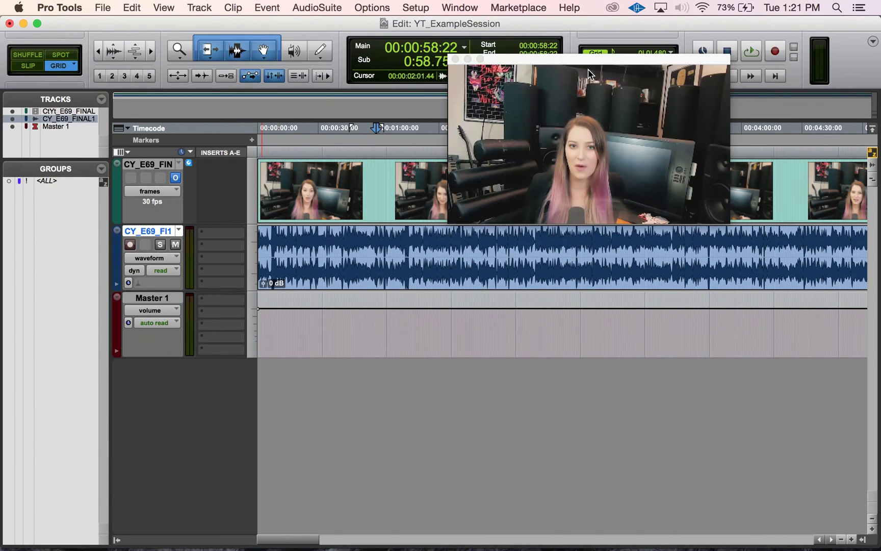
left_click_drag(590, 59, 726, 2)
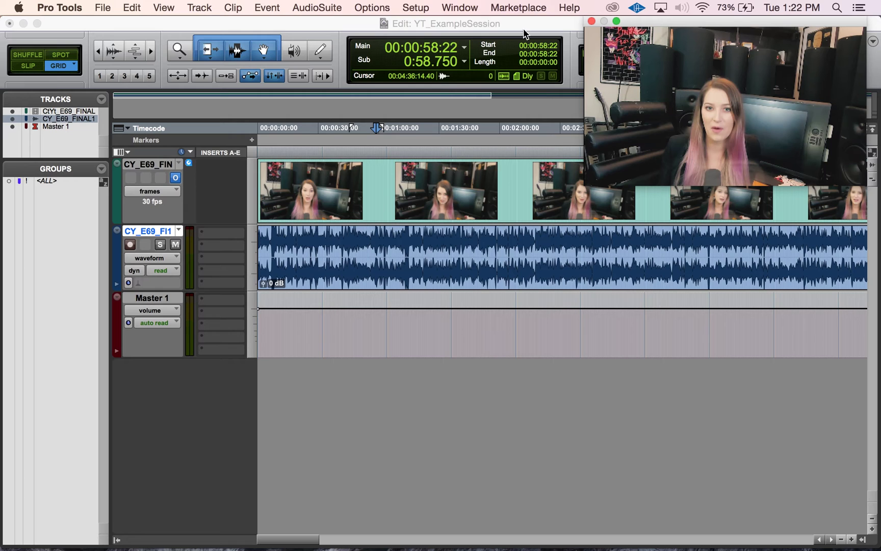
left_click(456, 6)
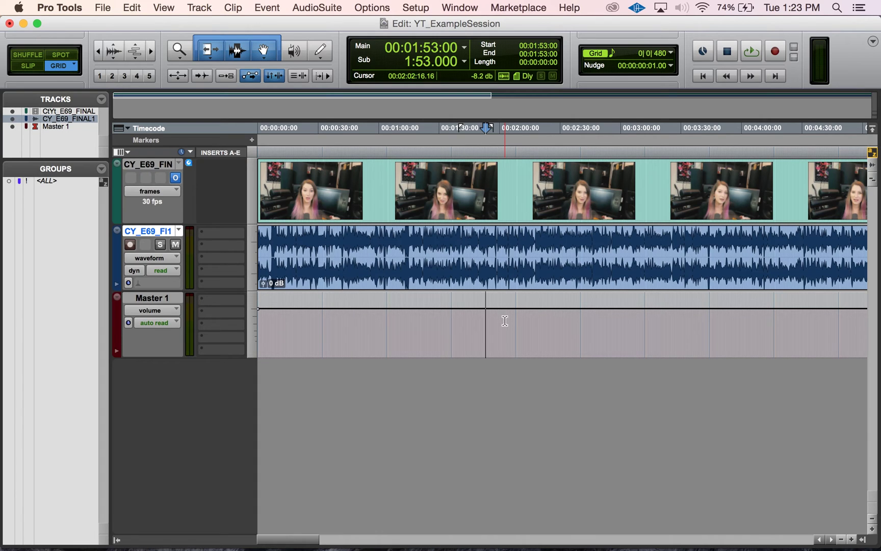
left_click(146, 164)
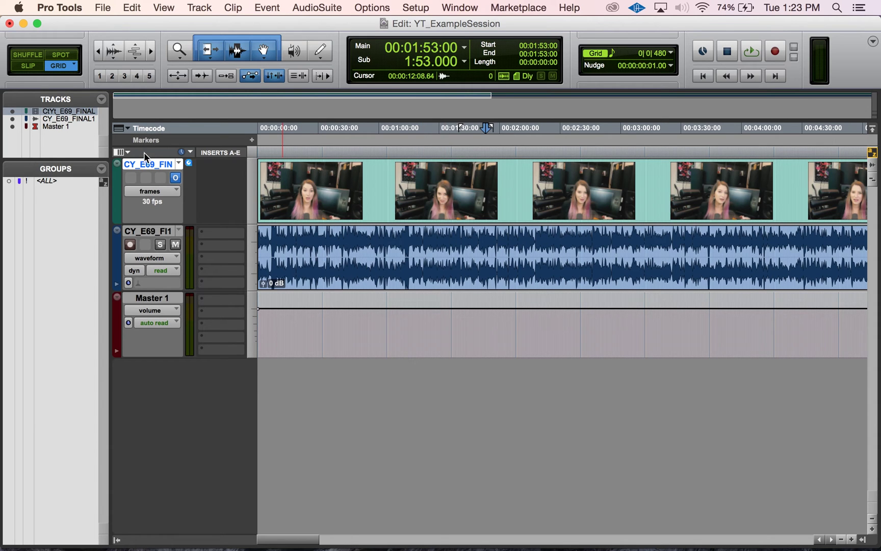
left_click_drag(146, 159, 140, 273)
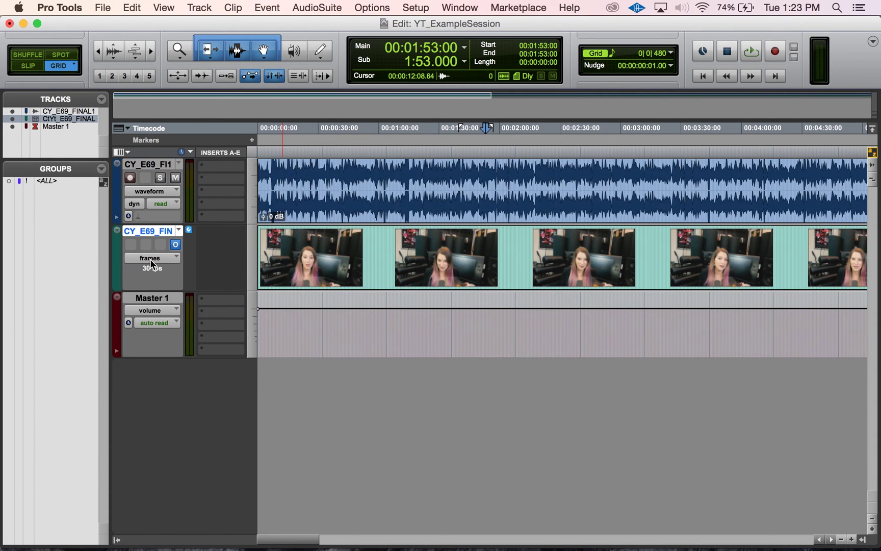
key("Tab")
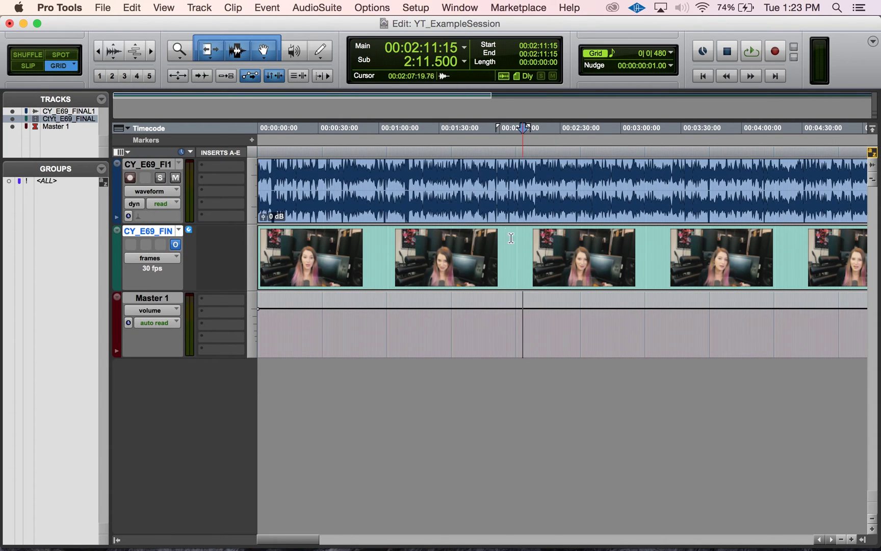
left_click(174, 257)
left_click(212, 246)
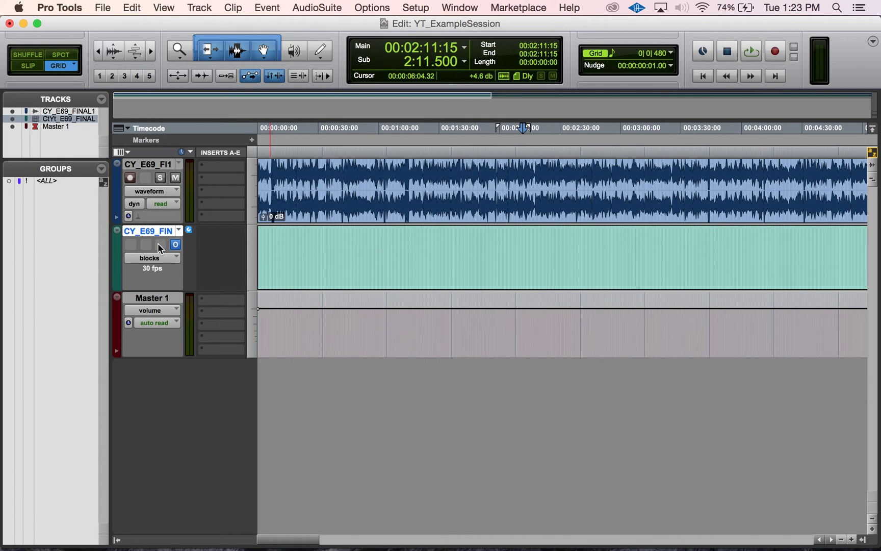
key("t")
key("t")
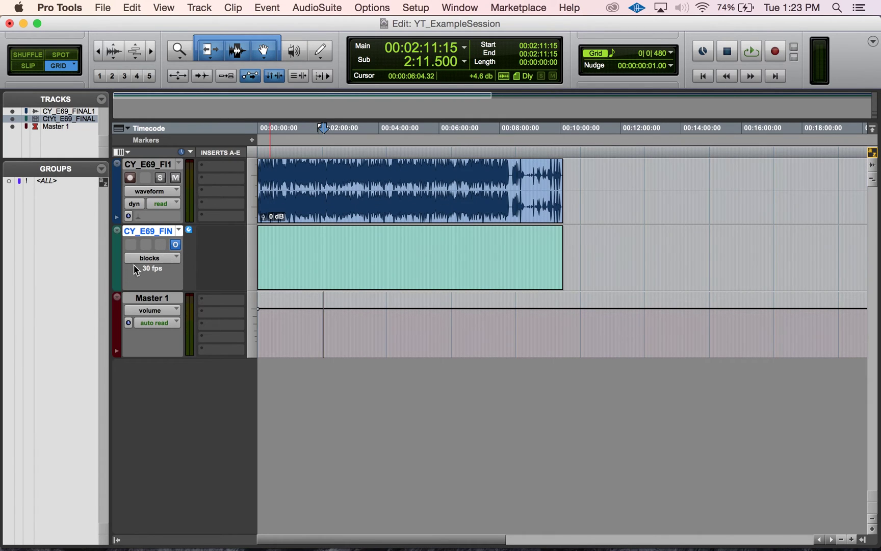
left_click(140, 260)
left_click(163, 275)
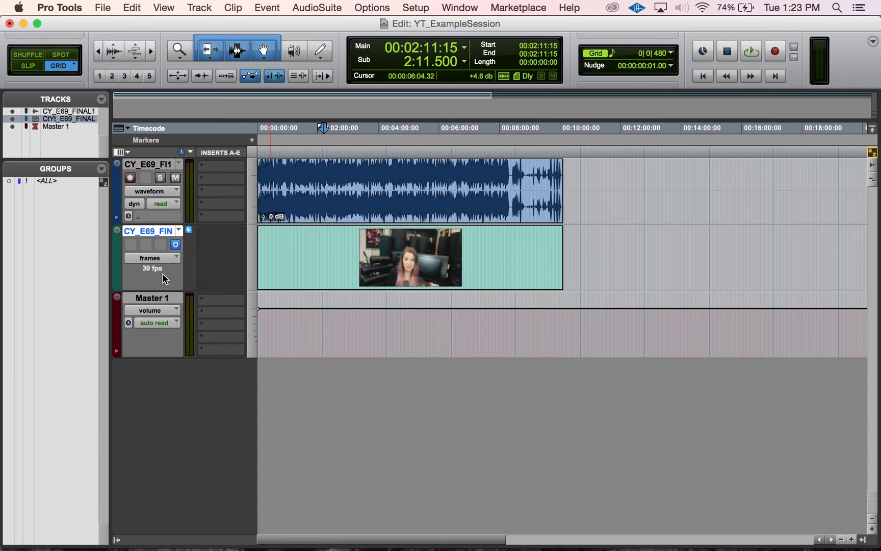
key("r")
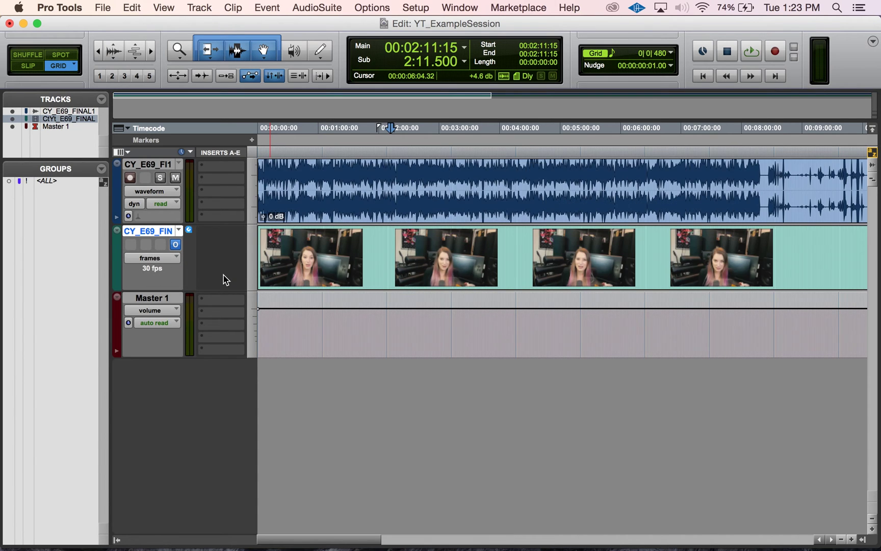
key("t")
key("t")
key("t")
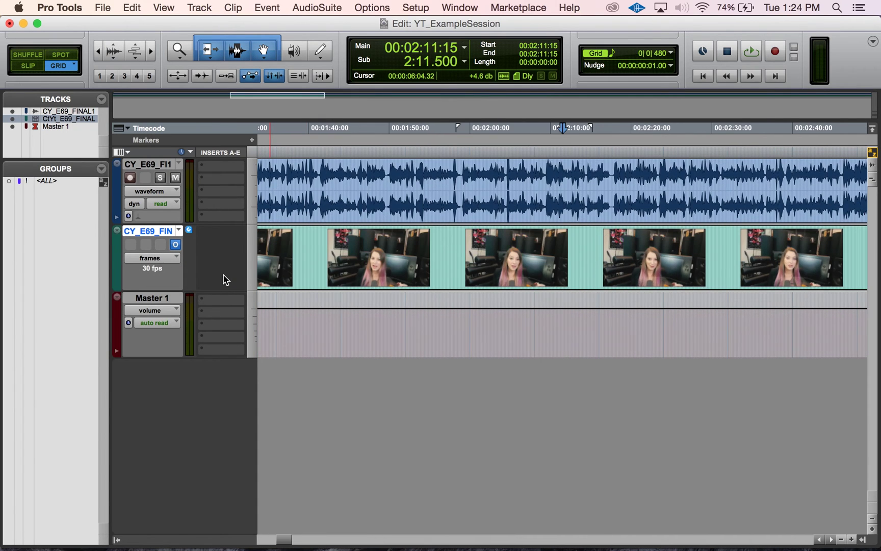
key("t")
key("t")
key("t")
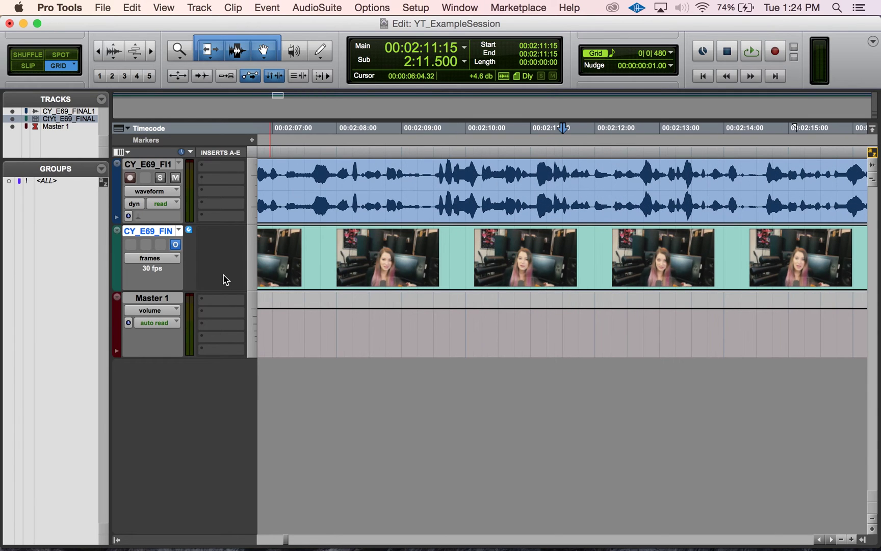
key("t")
key("t")
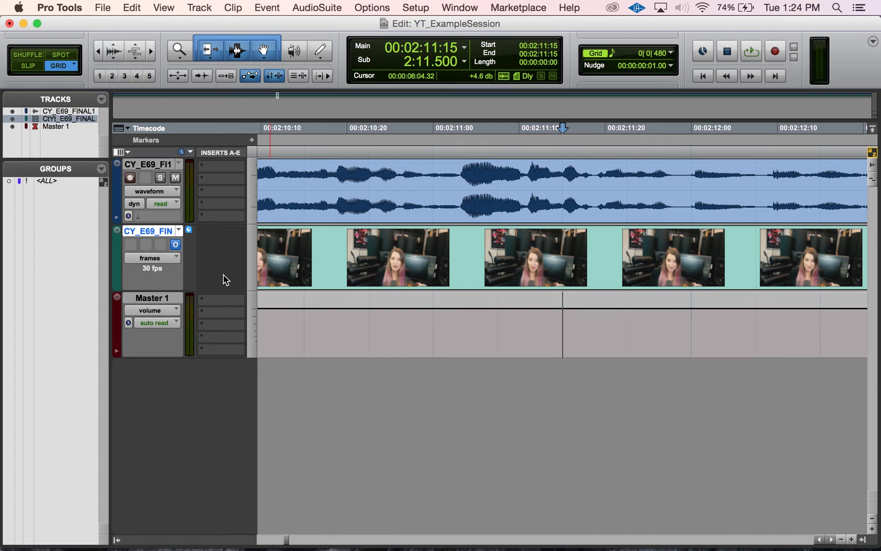
key("t")
key("t")
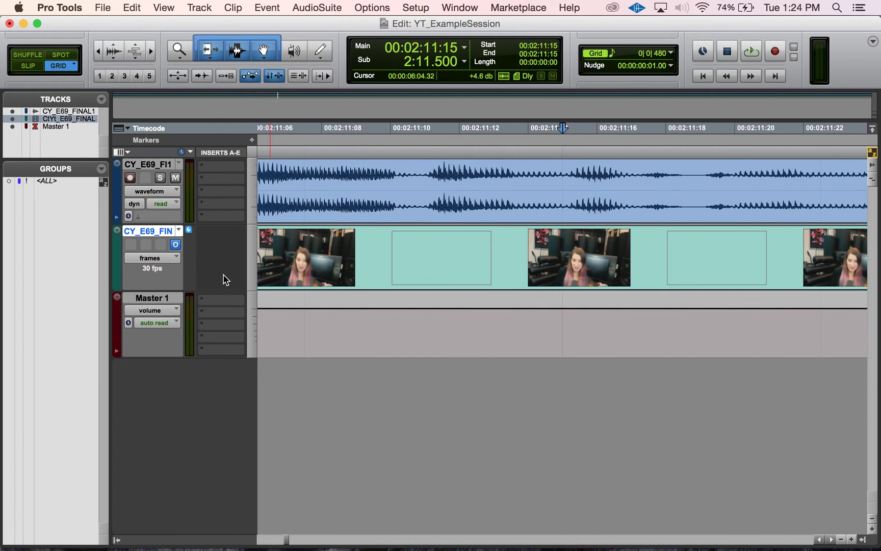
scroll(394, 331, "down", 4)
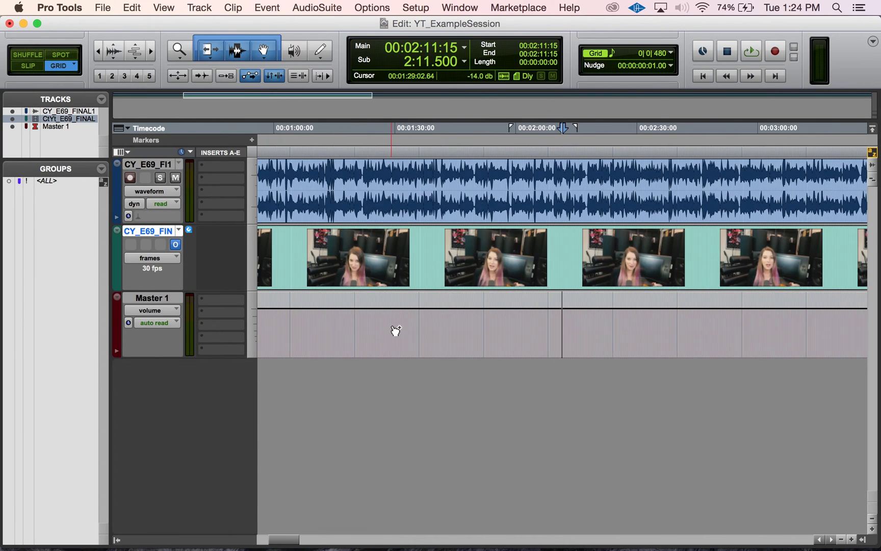
scroll(397, 331, "down", 3)
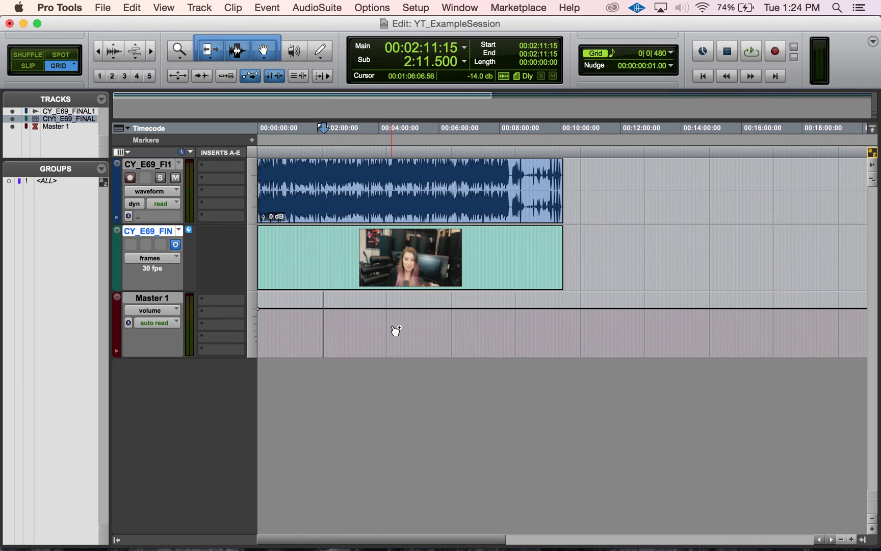
scroll(396, 331, "up", 3)
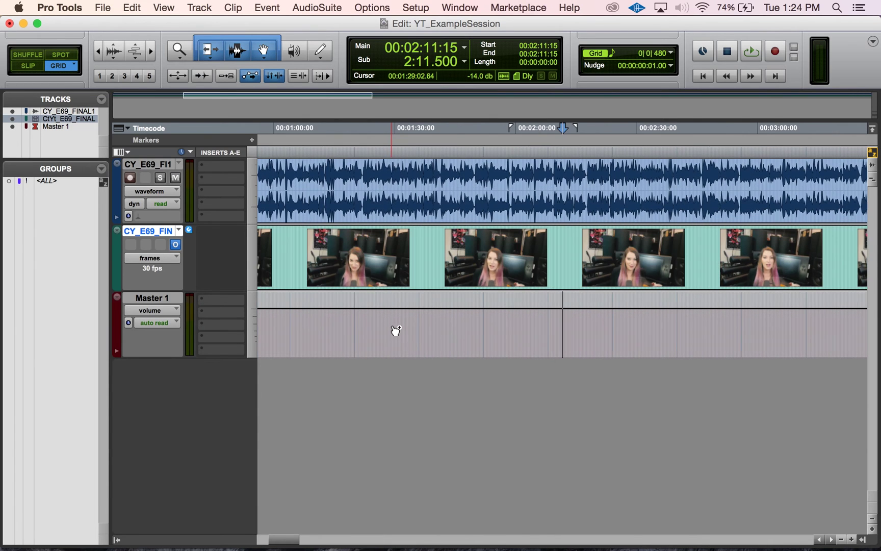
scroll(396, 331, "up", 3)
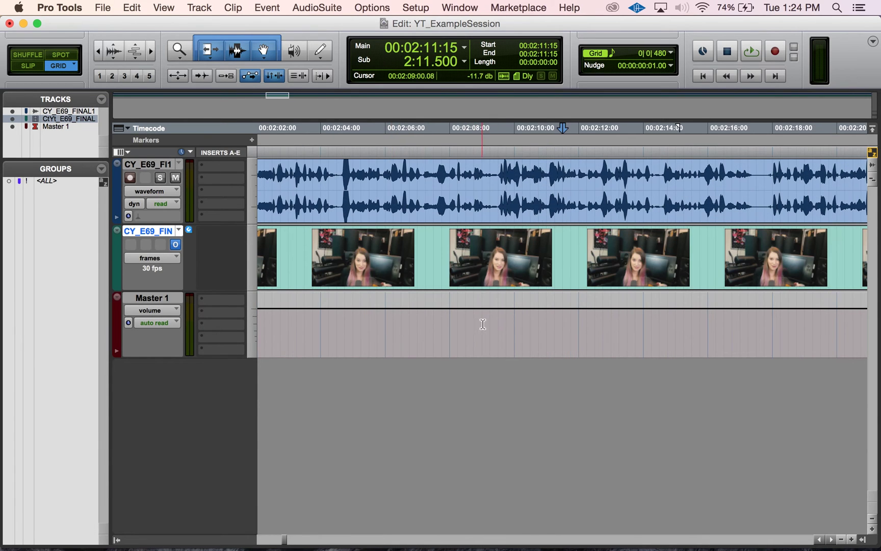
Narrow the Edit window to reveal the video and split the audio clip at 00:02:09:15.
left_click(483, 324)
left_click_drag(877, 545, 578, 544)
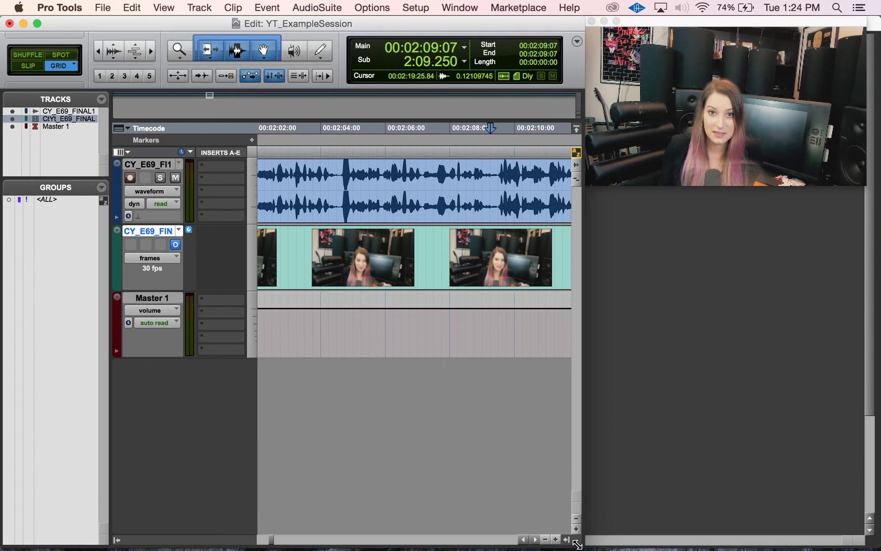
left_click(495, 177)
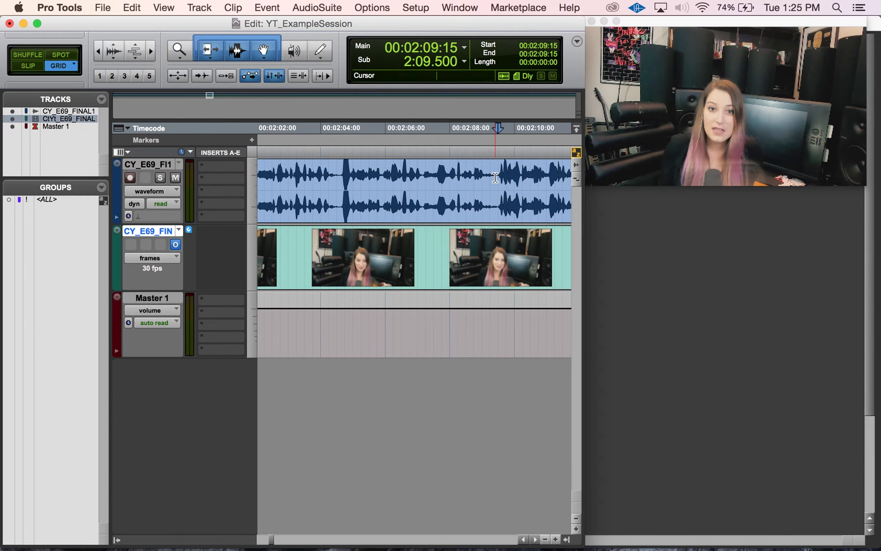
key("super+e")
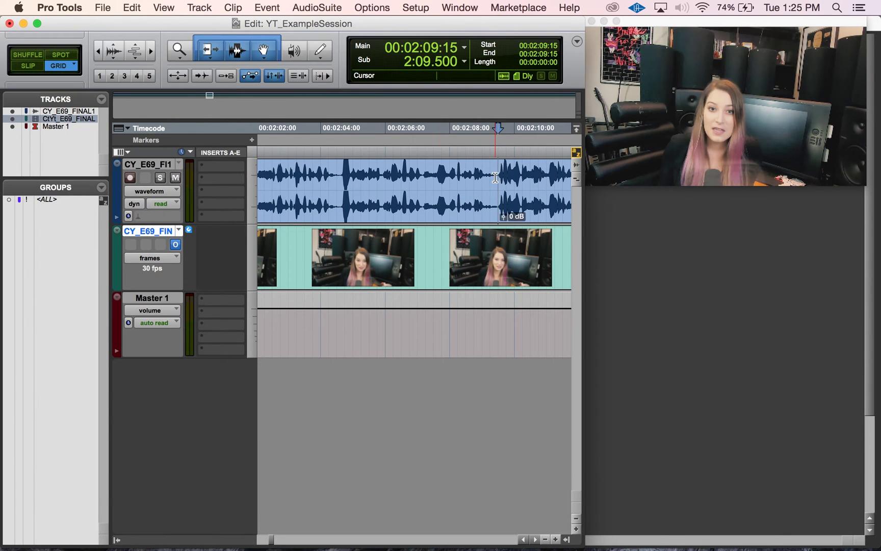
Trial-shift the right-hand audio clip earlier, undo, and move the edit point back to about 2:04.
left_click(538, 215)
left_click_drag(538, 215, 481, 205)
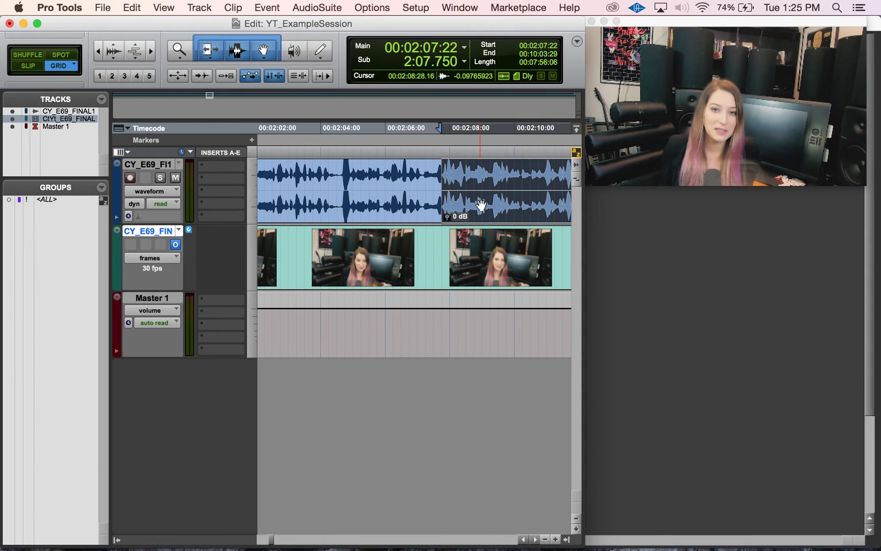
key("super+z")
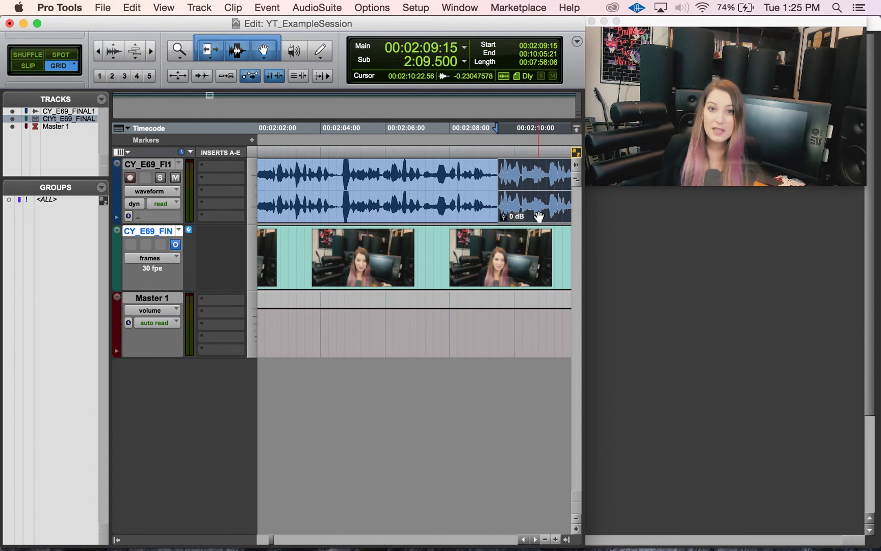
left_click_drag(531, 211, 454, 206)
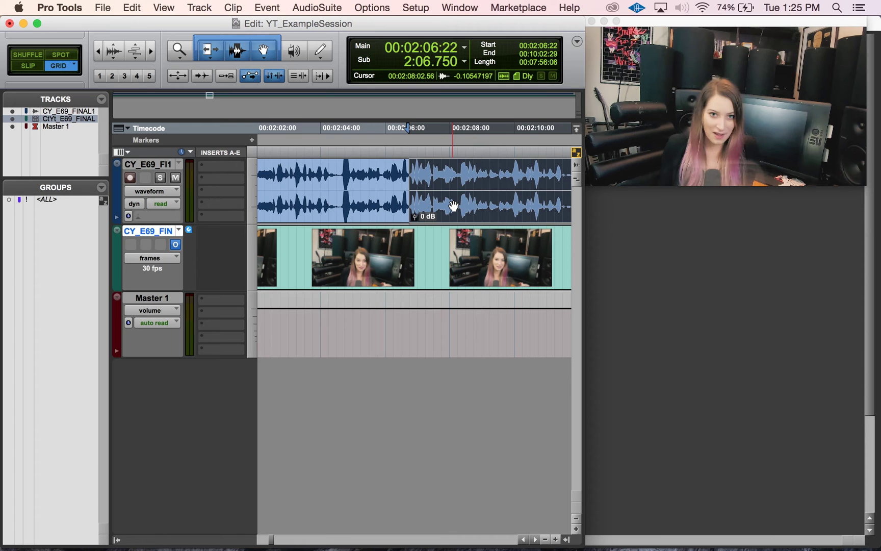
left_click(427, 316)
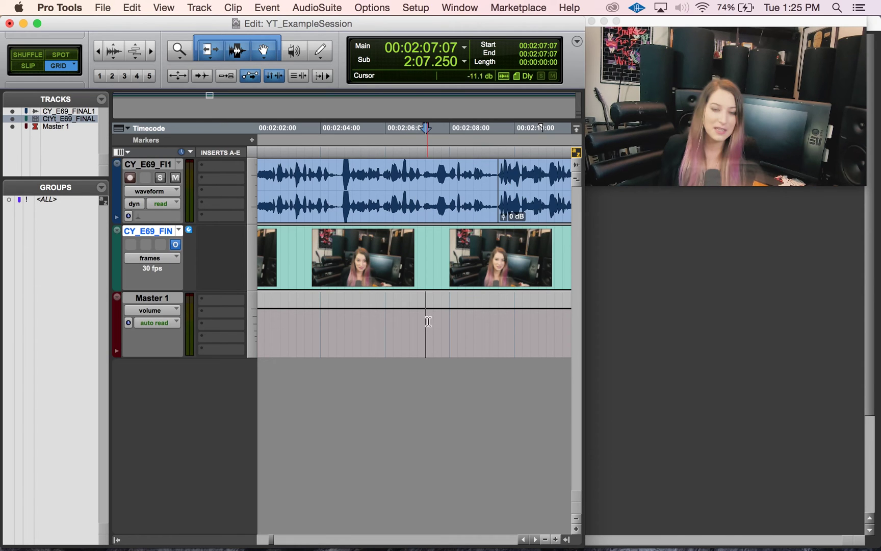
left_click(483, 336)
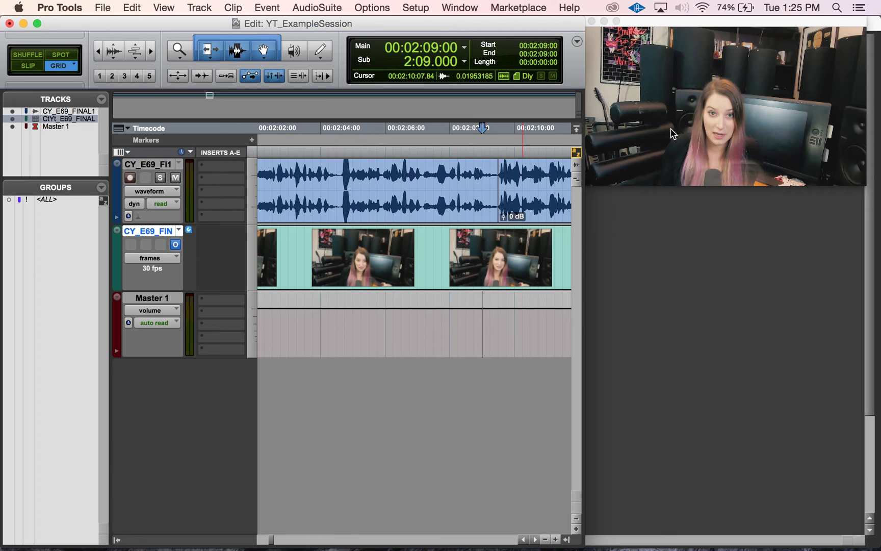
left_click(320, 306)
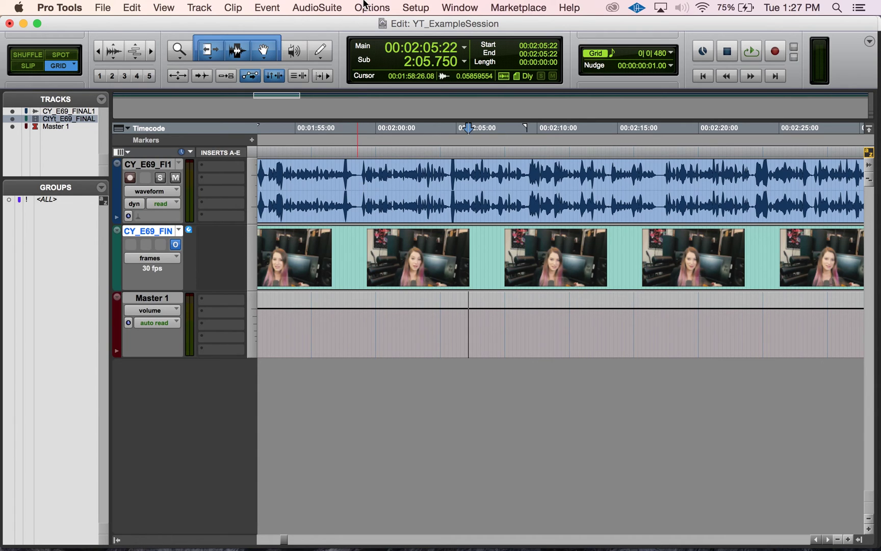
Change the session Timecode Rate to 25 FPS in Session Setup.
left_click(413, 6)
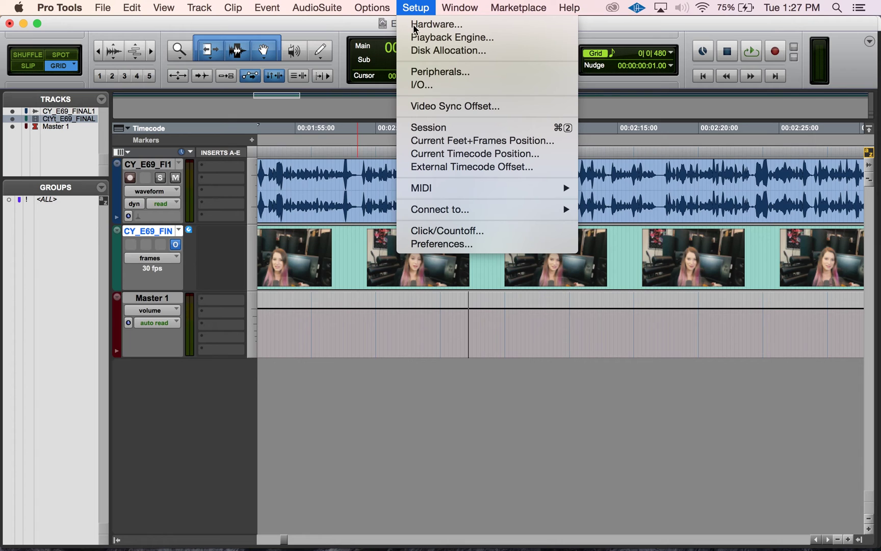
left_click(455, 128)
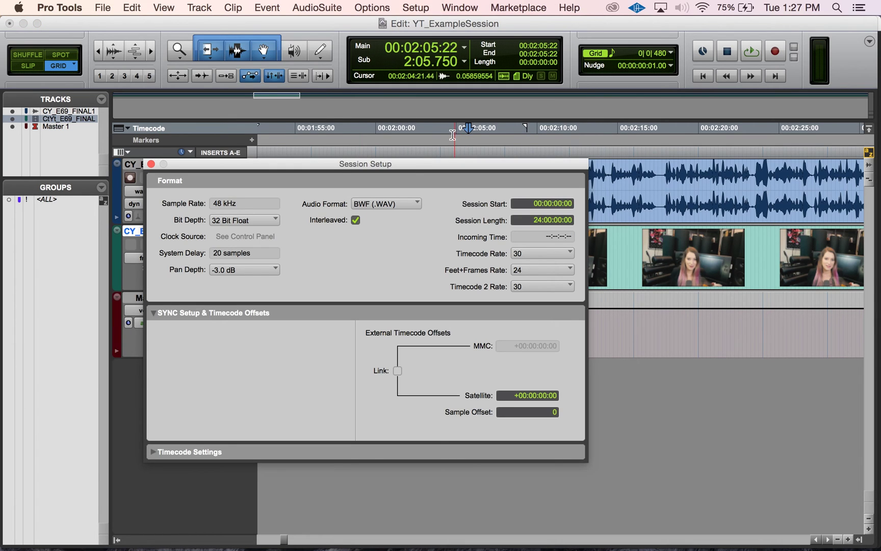
left_click_drag(413, 165, 347, 148)
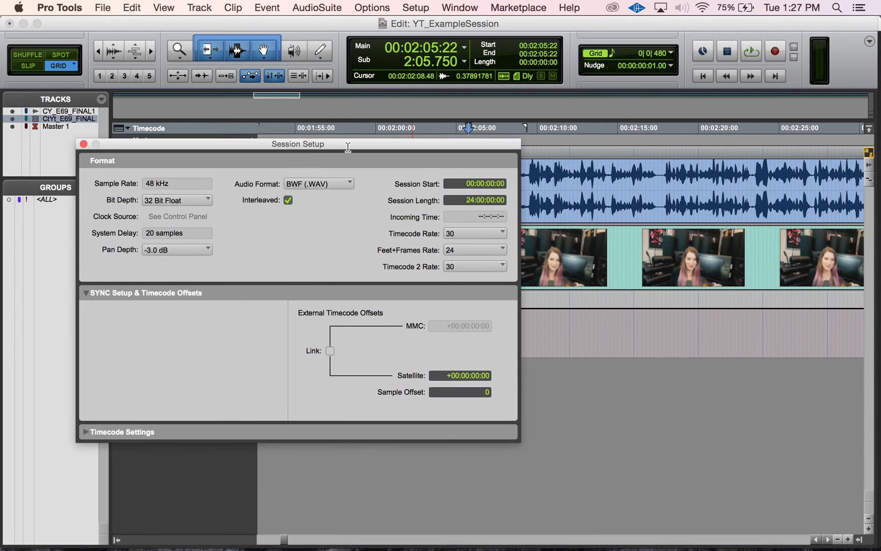
left_click(464, 235)
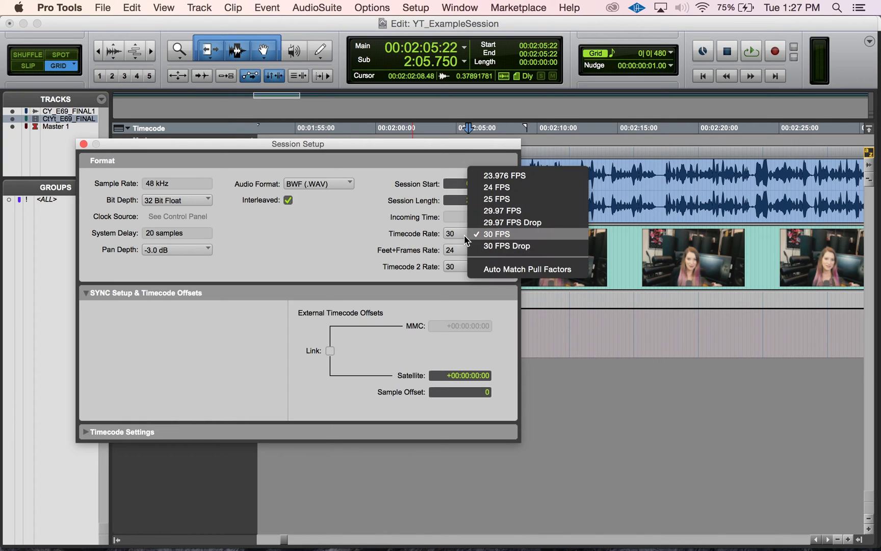
left_click(487, 200)
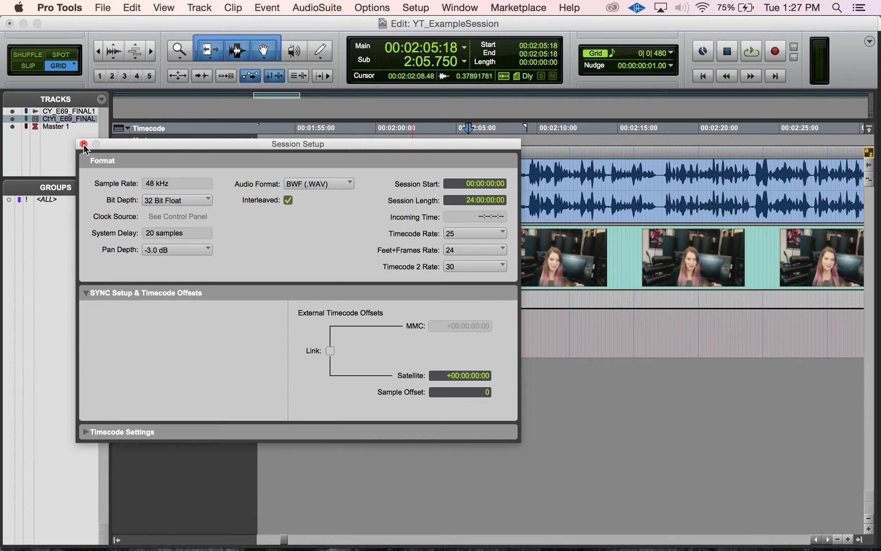
left_click_drag(115, 140, 281, 142)
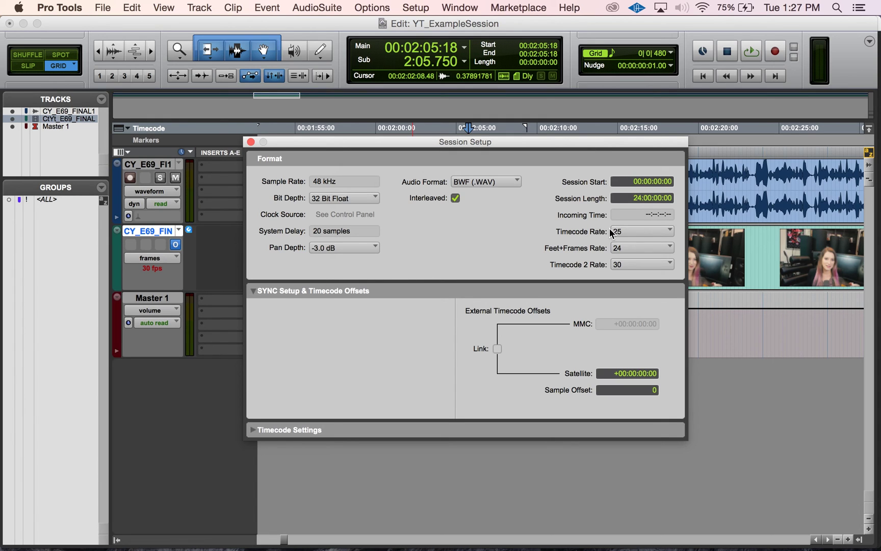
Return the Timecode Rate to 30 FPS and check the Session Start field.
left_click(638, 234)
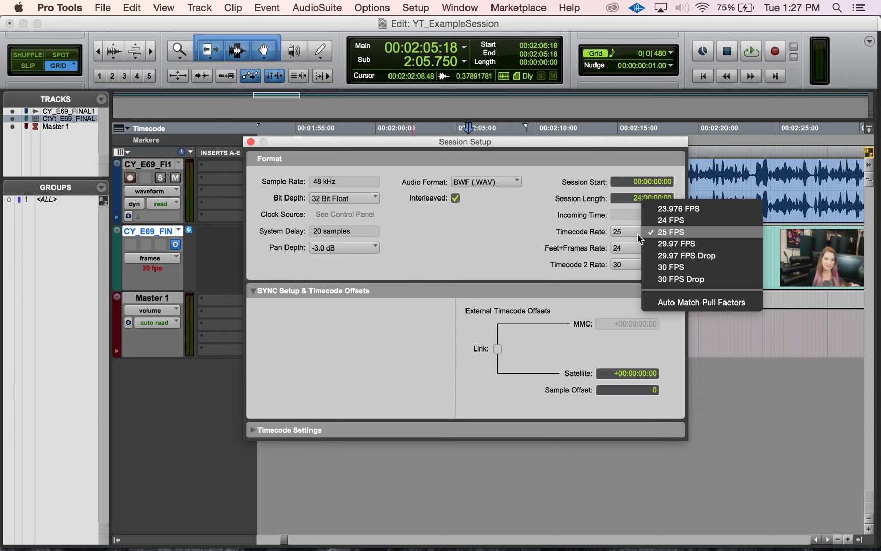
left_click(654, 267)
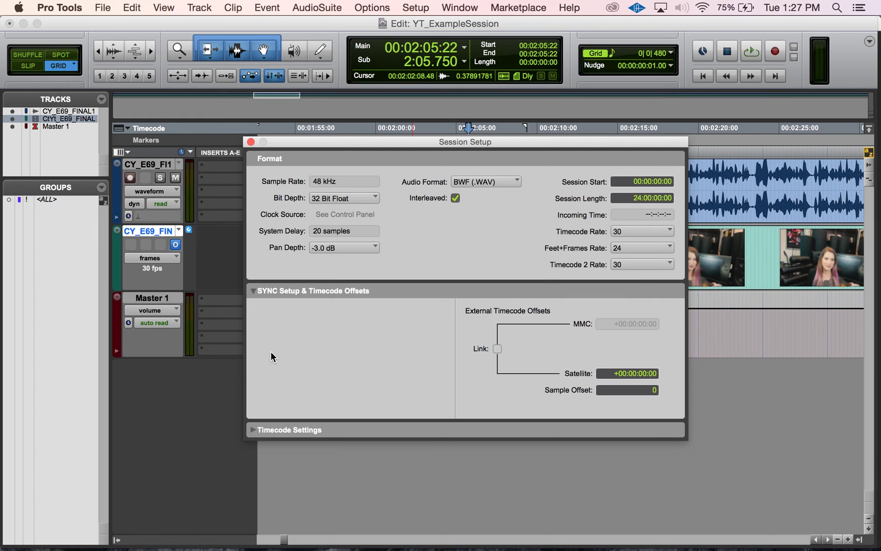
left_click(665, 232)
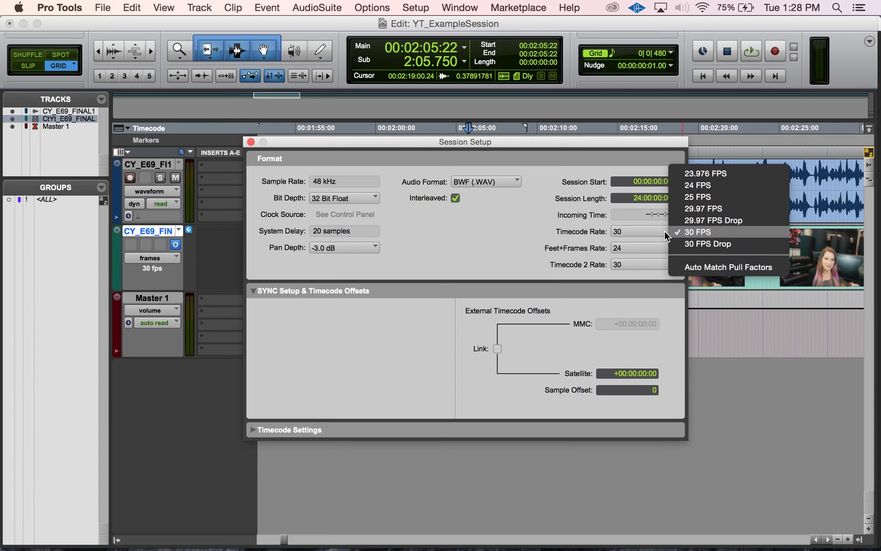
left_click(590, 230)
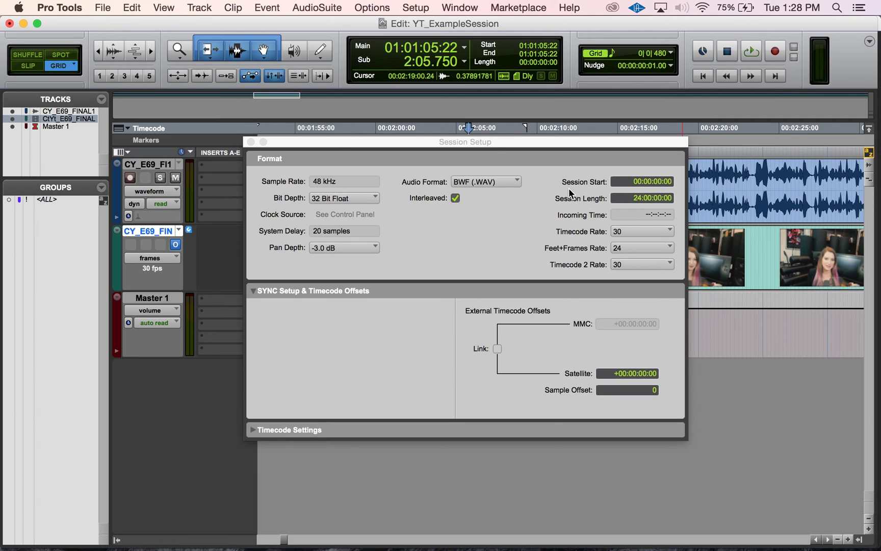
left_click(648, 181)
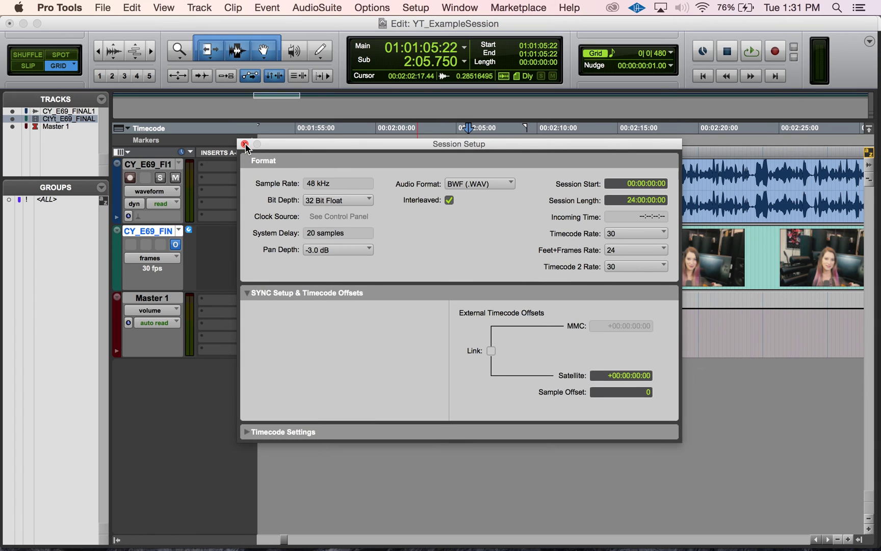
Close Session Setup, zoom out, and select the whole video clip (00:00:00:00 to 00:10:05:22) for bouncing.
left_click(245, 145)
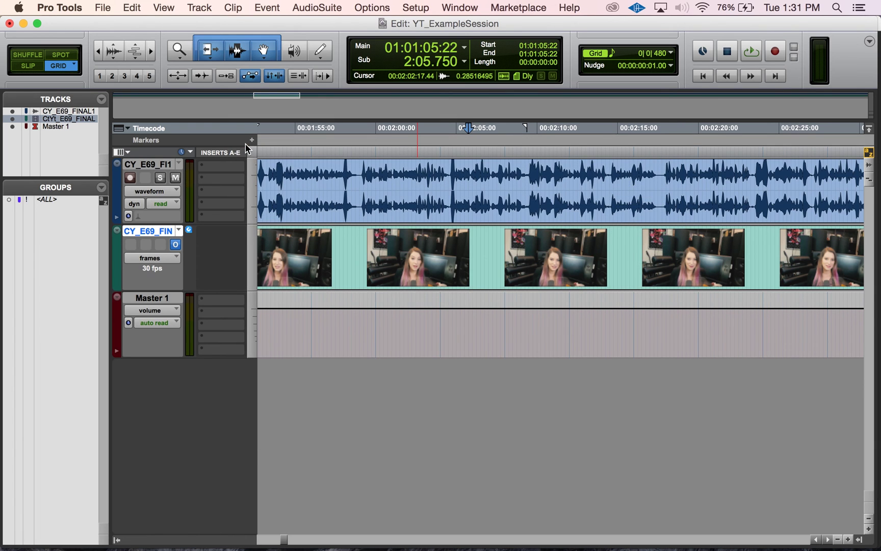
key("super+bracketleft")
key("super+bracketleft")
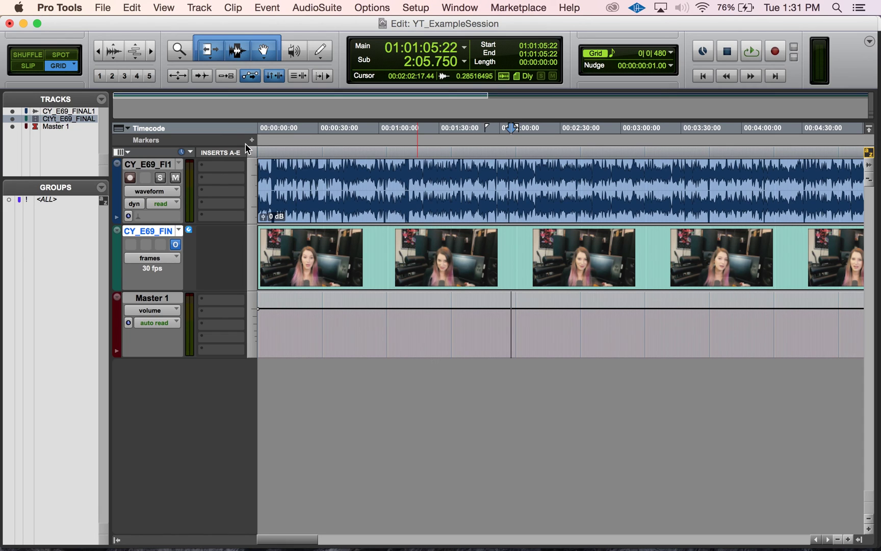
left_click(323, 270)
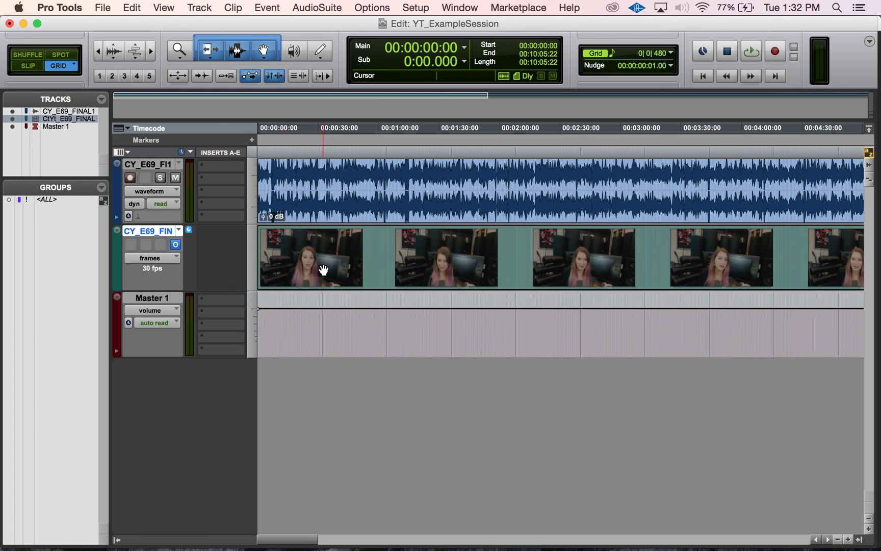
left_click(105, 7)
mouse_move(136, 183)
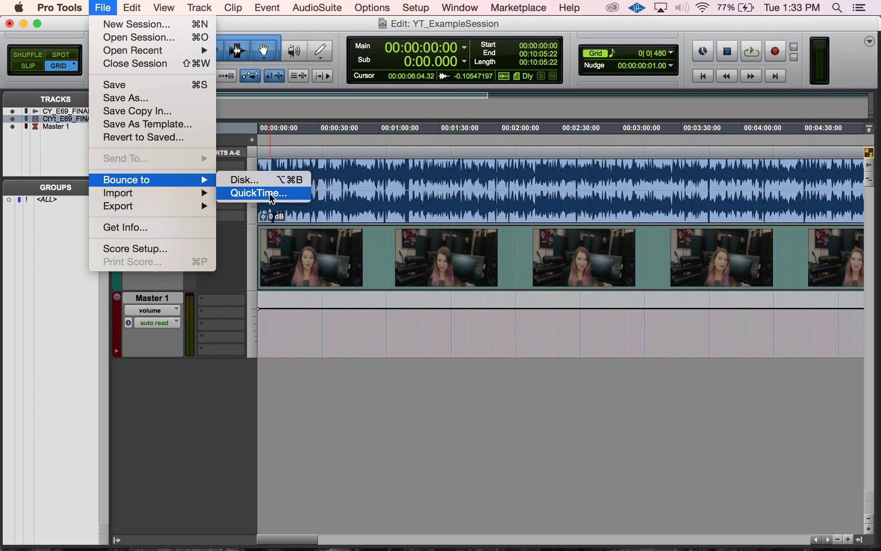
Choose Bounce to QuickTime from the File menu.
left_click(270, 193)
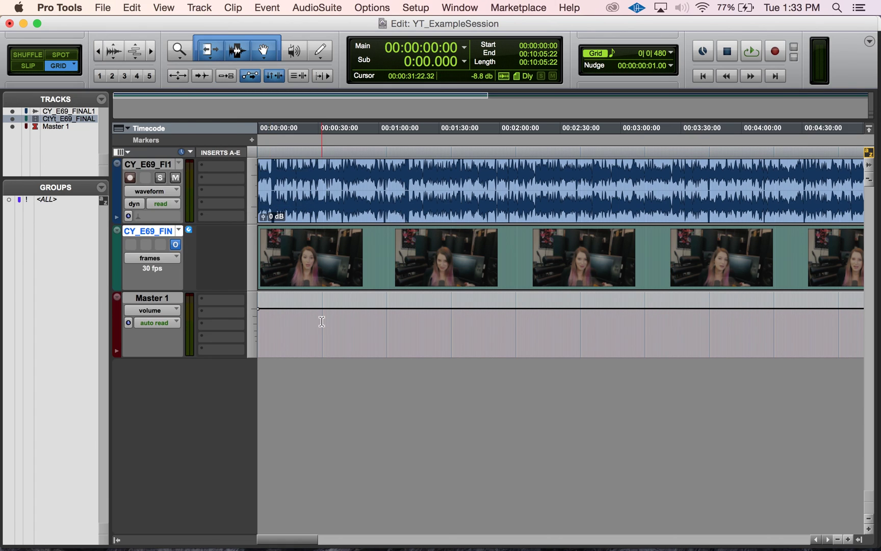